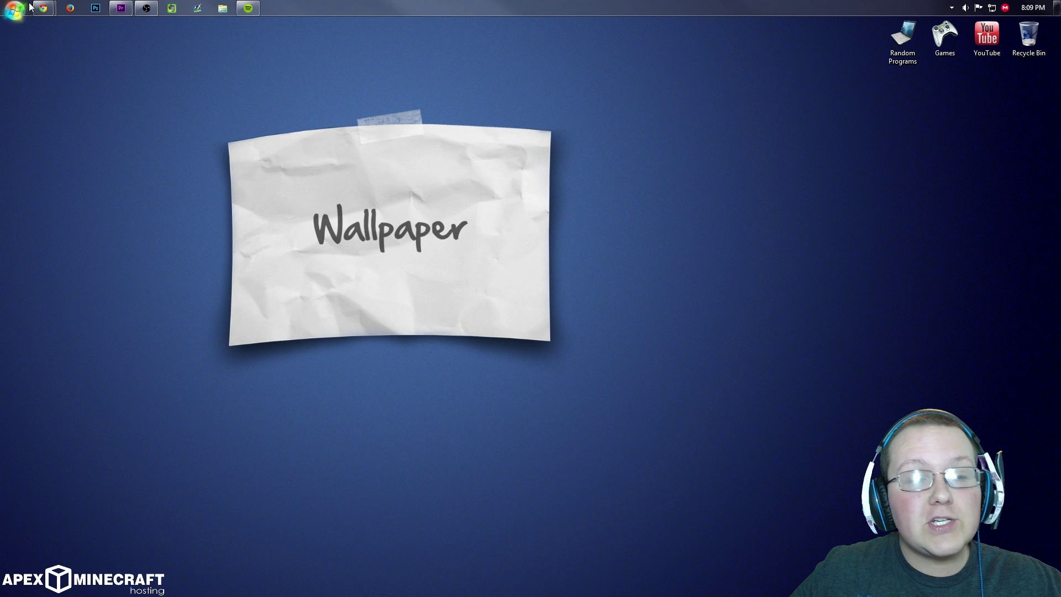
Launch Google Chrome from the taskbar to a new Google tab.
mouse_move(43, 9)
left_click(141, 76)
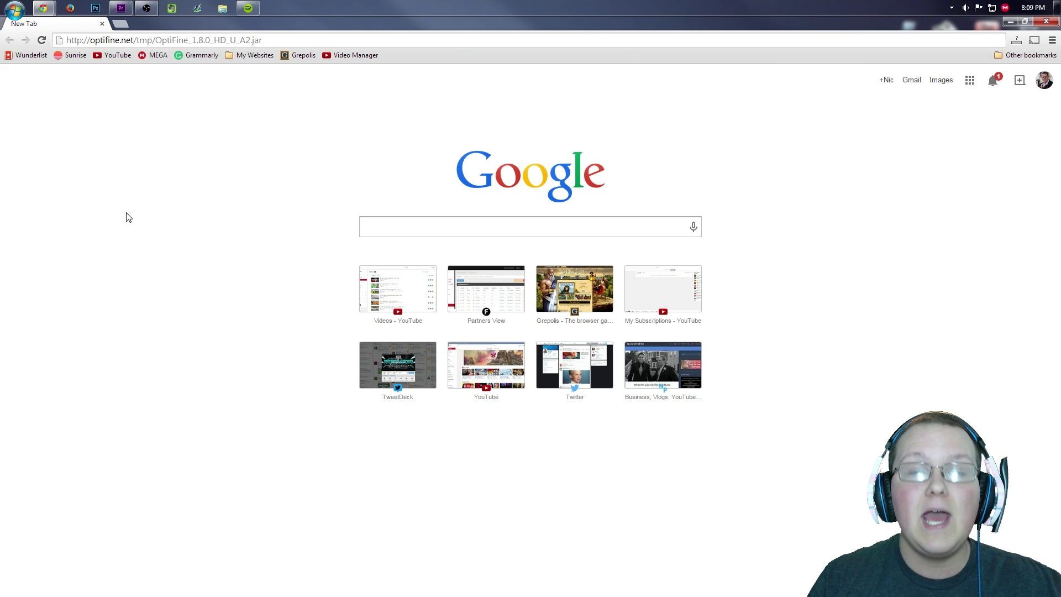
Review the optifine.net part of the OptiFine 1.8.0 link, then start a second blank tab.
left_click(67, 39)
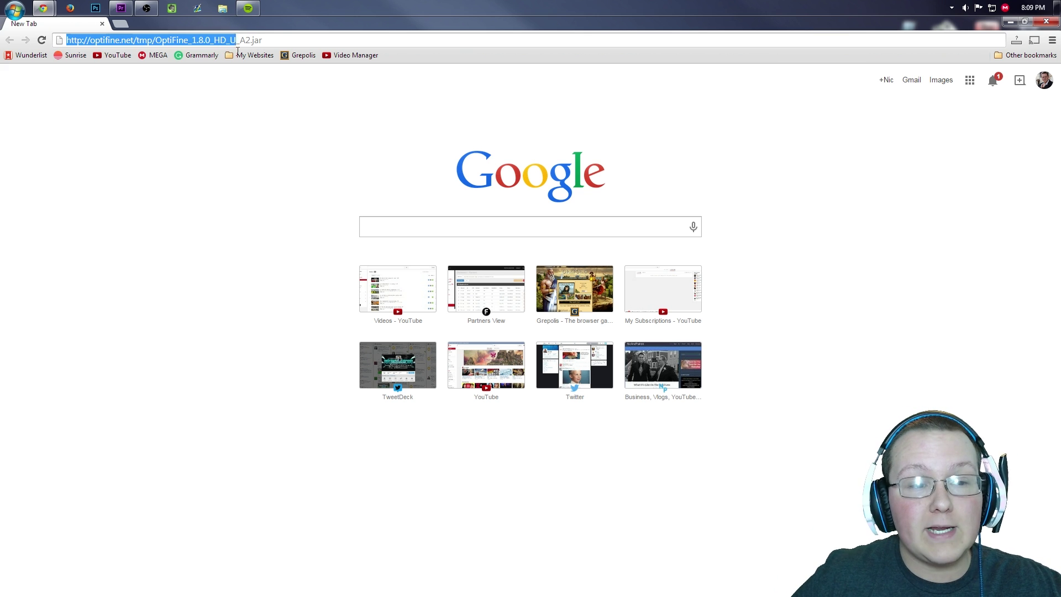
left_click(124, 39)
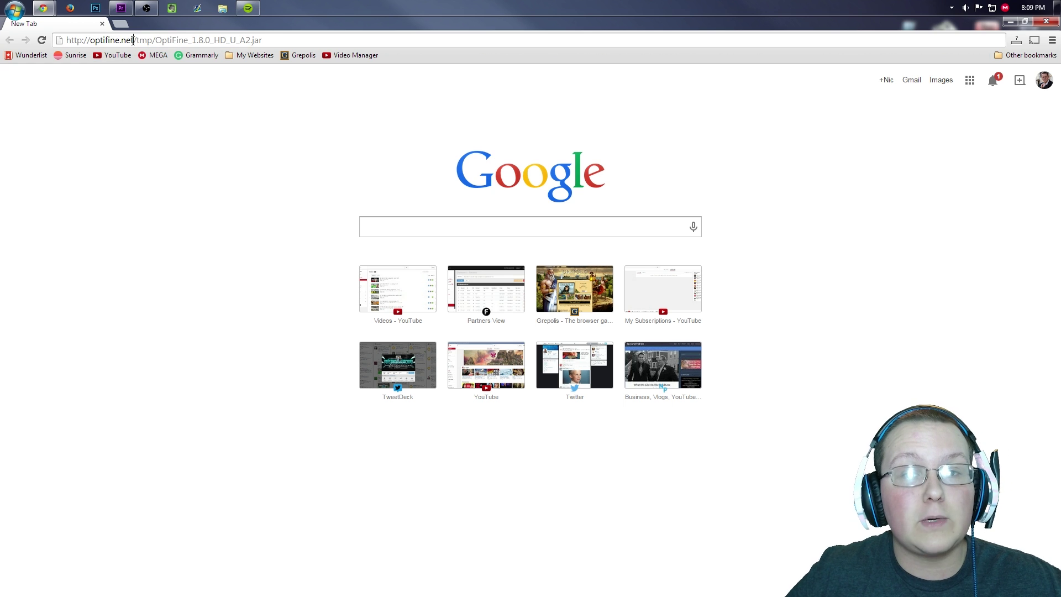
left_click_drag(137, 40, 51, 43)
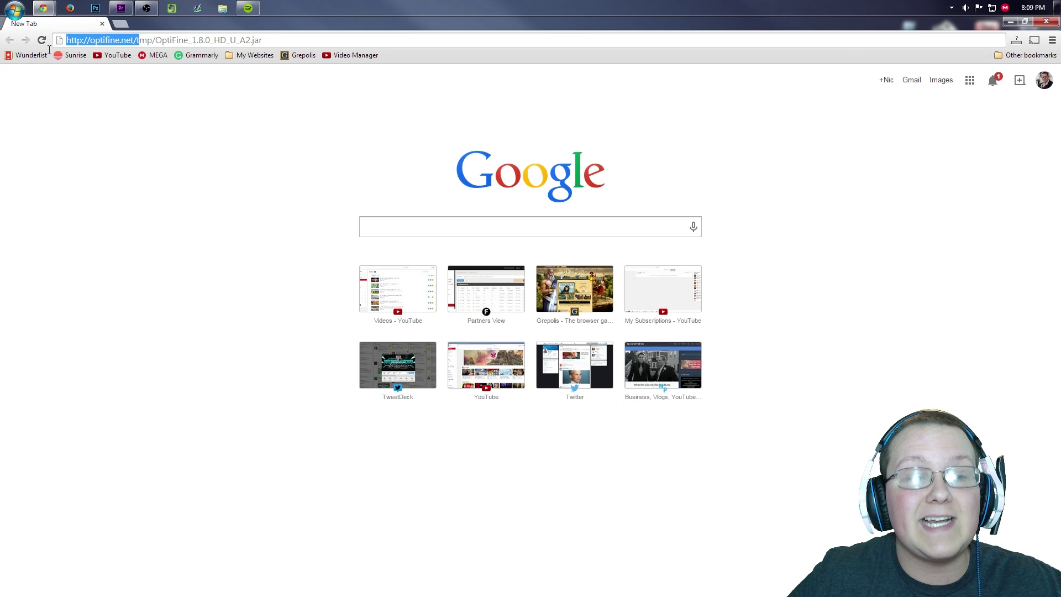
left_click(133, 40)
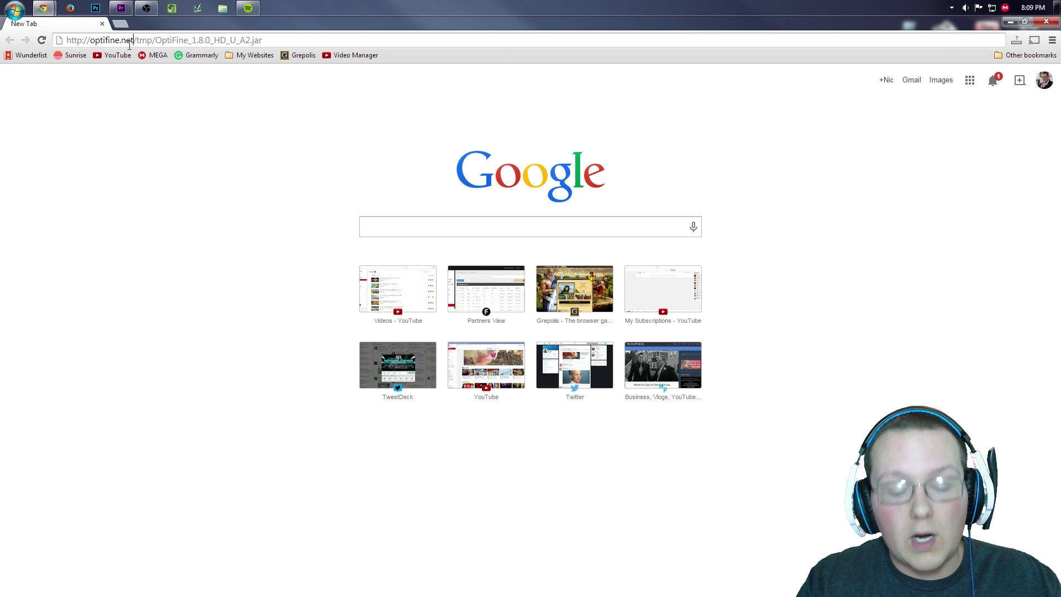
key("ctrl+t")
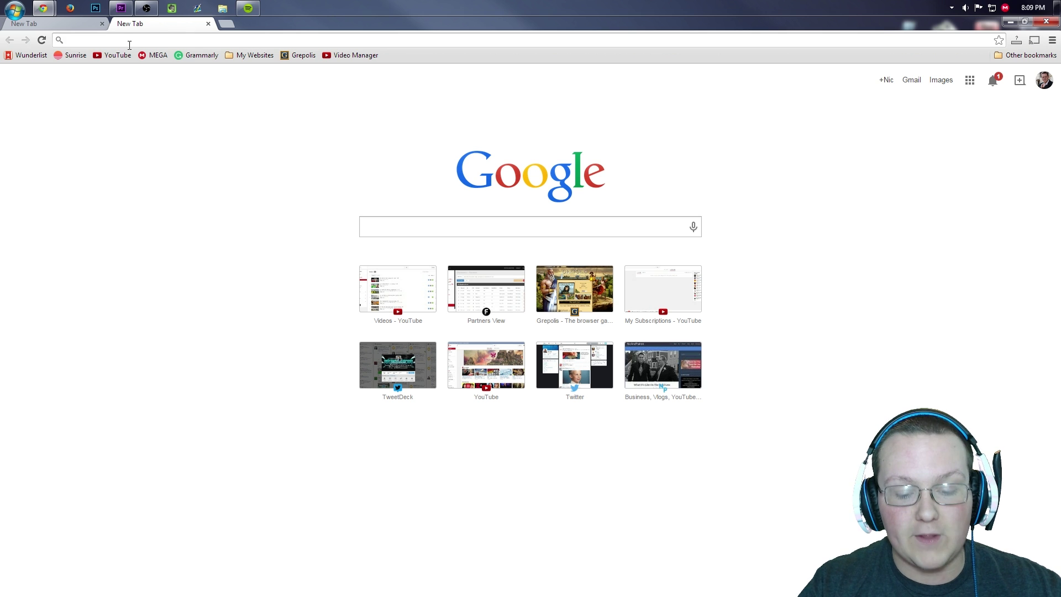
type("optifine.net/downloads.php")
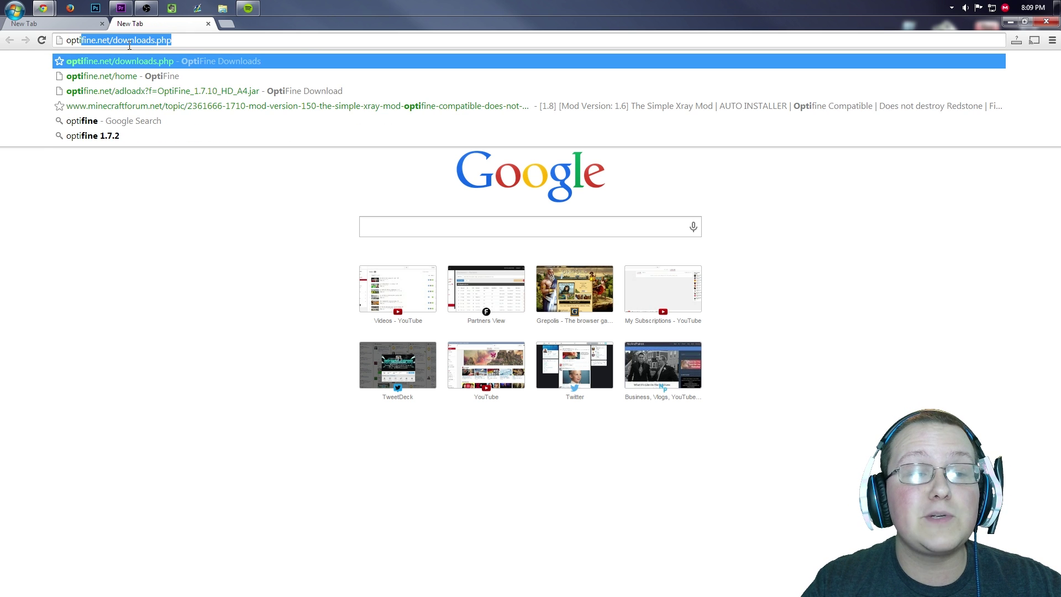
Browse the OptiFine downloads list and the 1.7.10 HD A4 download page, then close that tab.
key("Return")
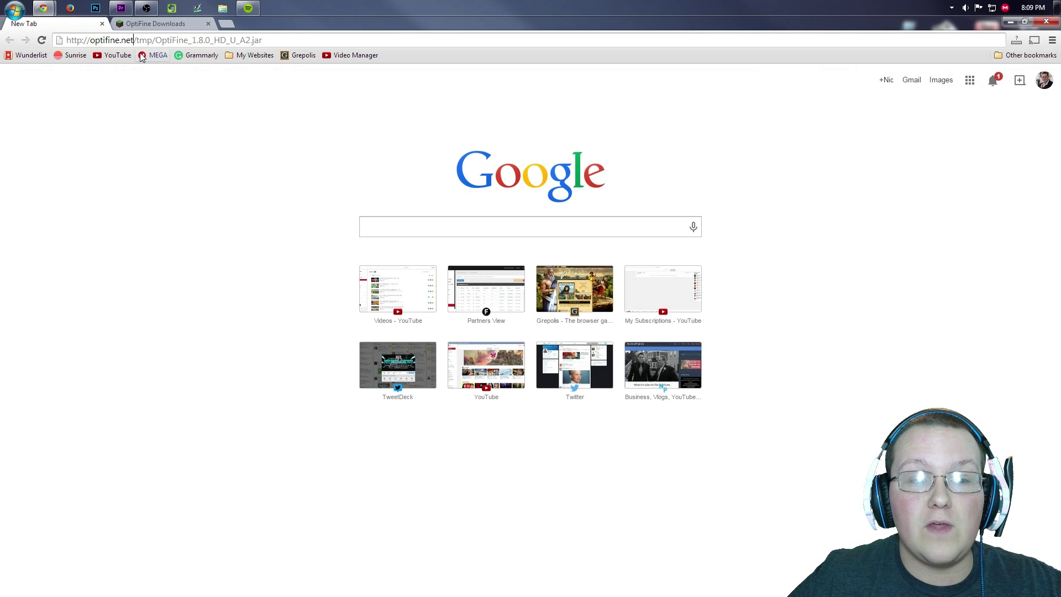
left_click(158, 29)
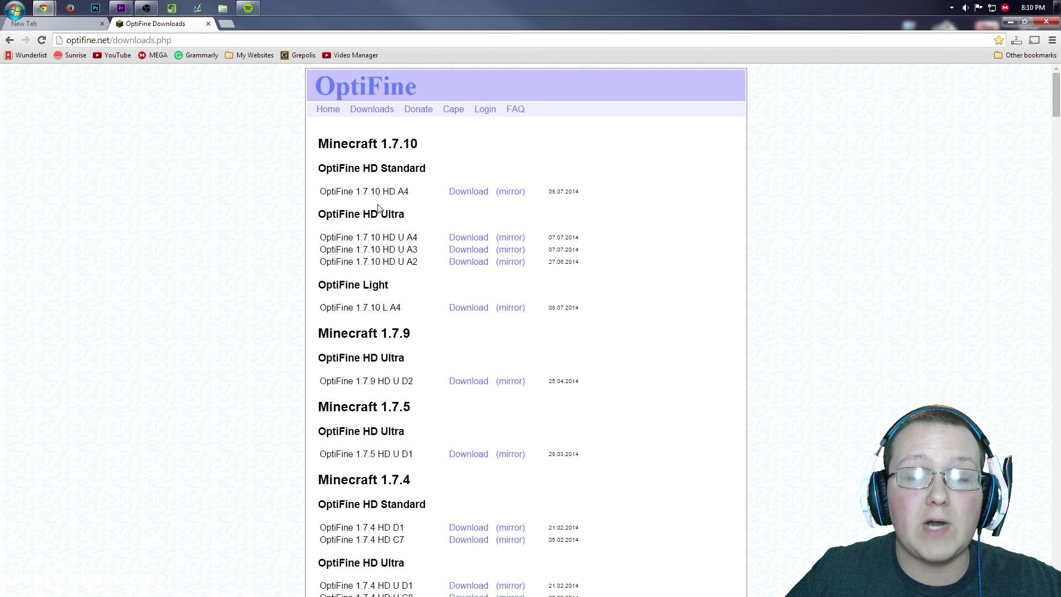
left_click_drag(322, 193, 441, 196)
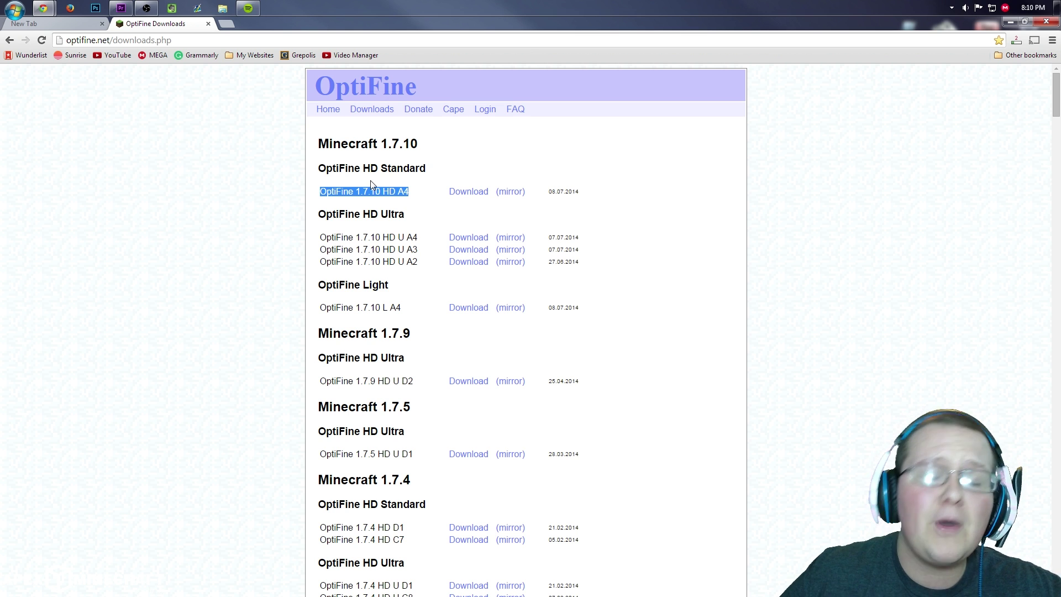
left_click(377, 202)
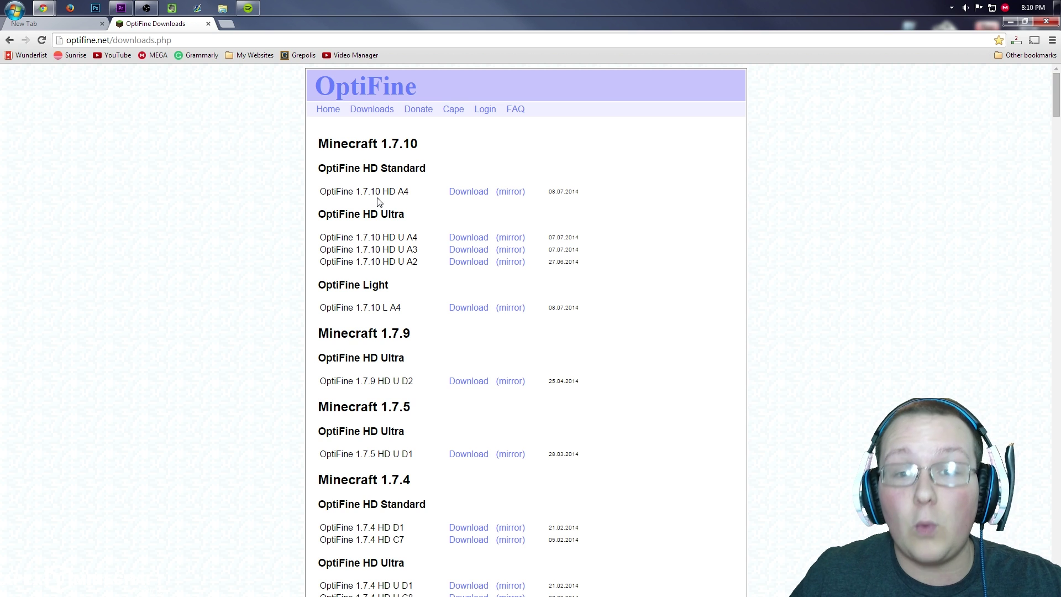
left_click(515, 193)
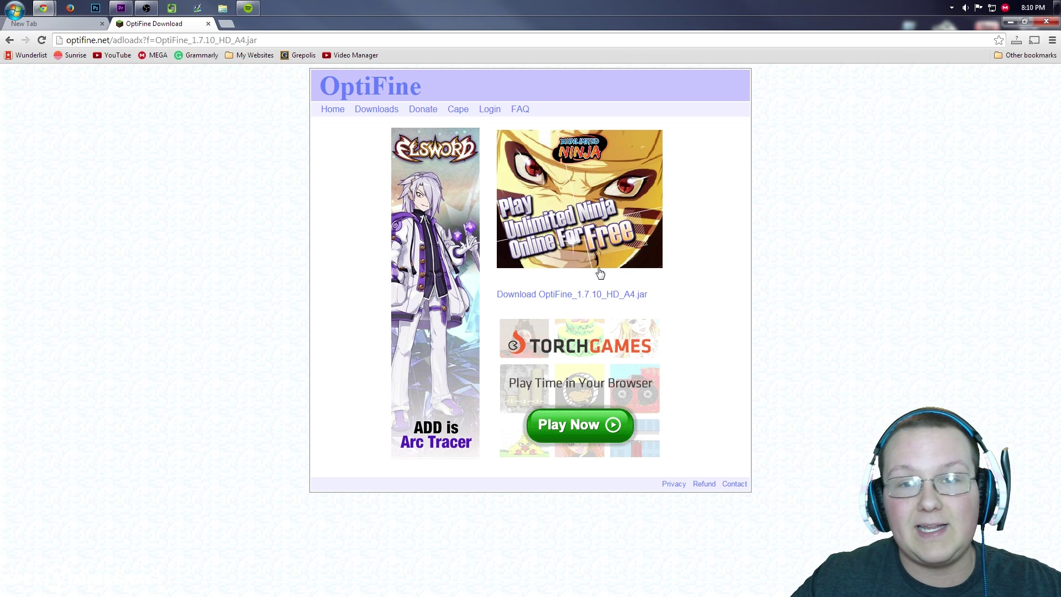
left_click(208, 23)
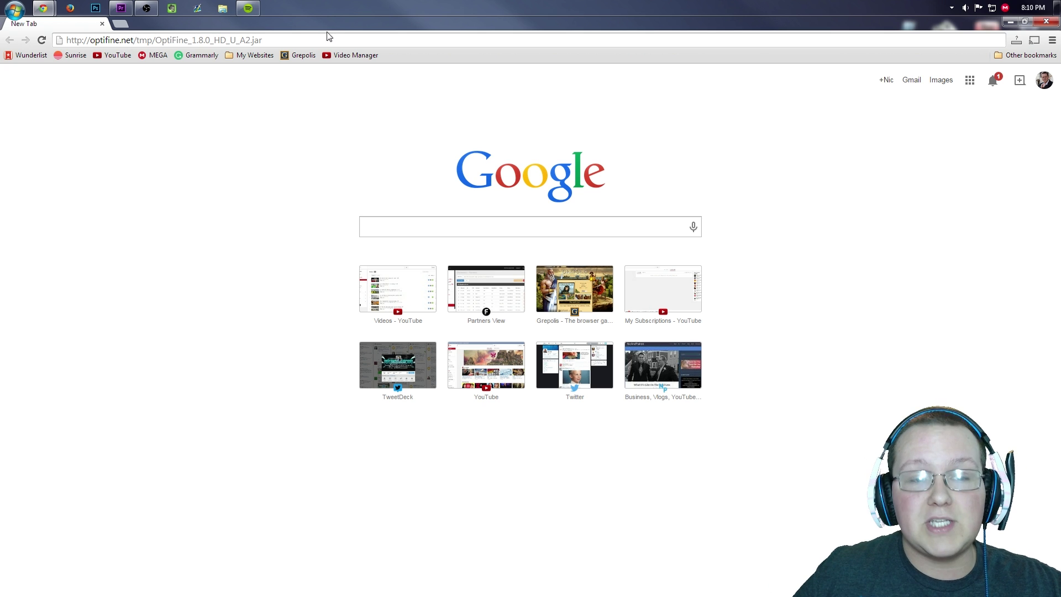
Download and keep the OptiFine 1.8.0 HD U A2 jar, then minimize Chrome to the desktop.
key("Return")
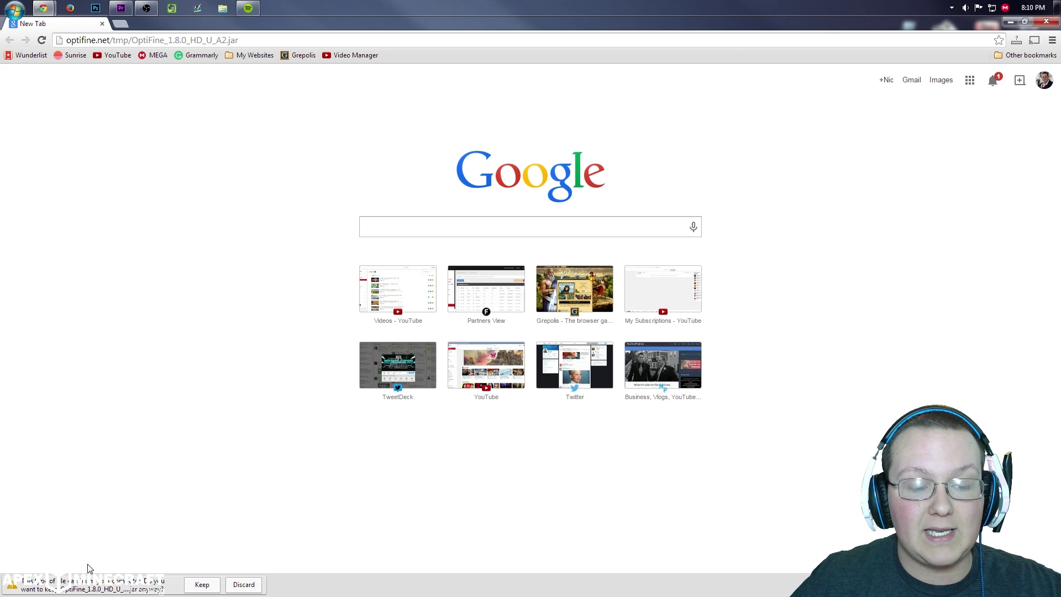
left_click(202, 585)
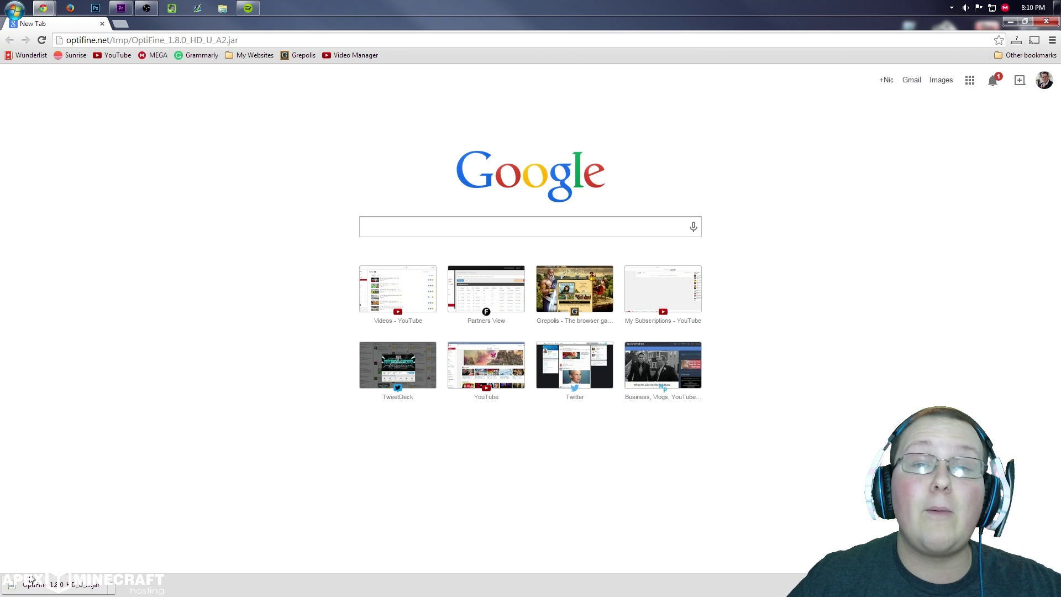
key("super+d")
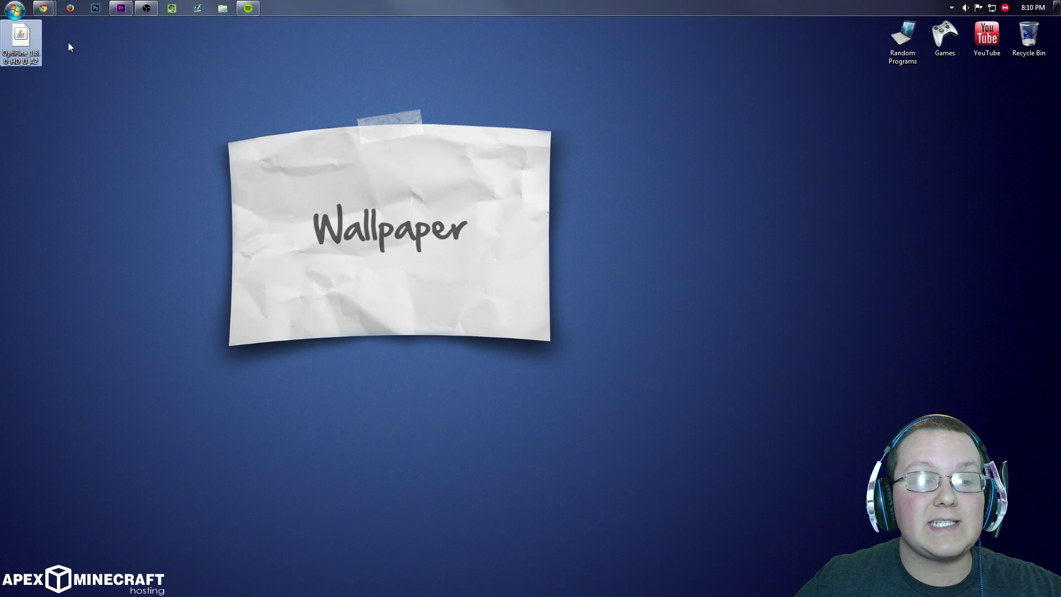
Run the OptiFine jar with Java SE binary and install OptiFine HD Ultra A2 for Minecraft 1.8.
right_click(12, 49)
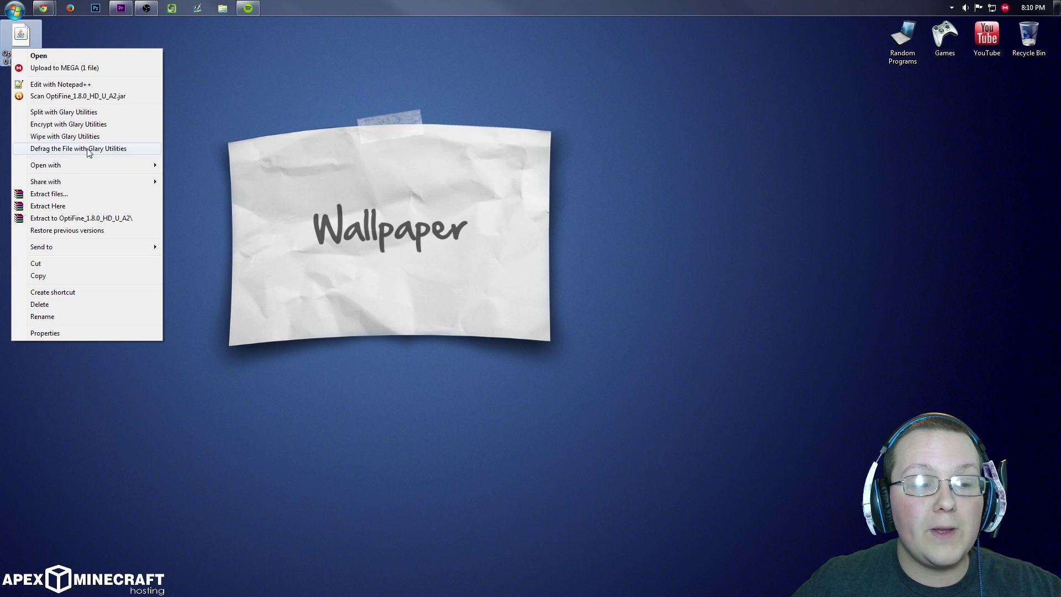
mouse_move(46, 165)
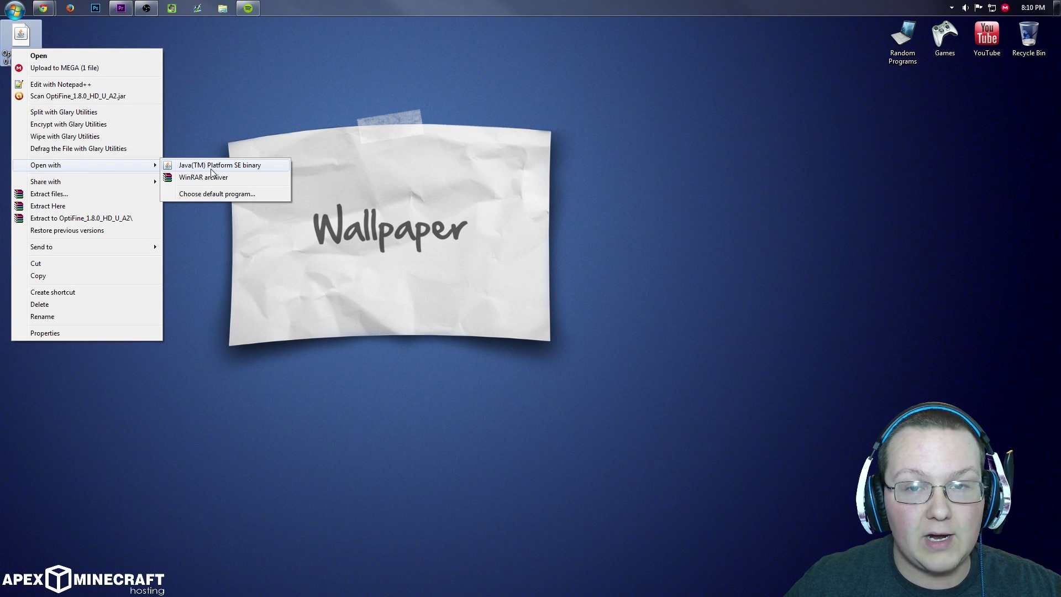
left_click(212, 167)
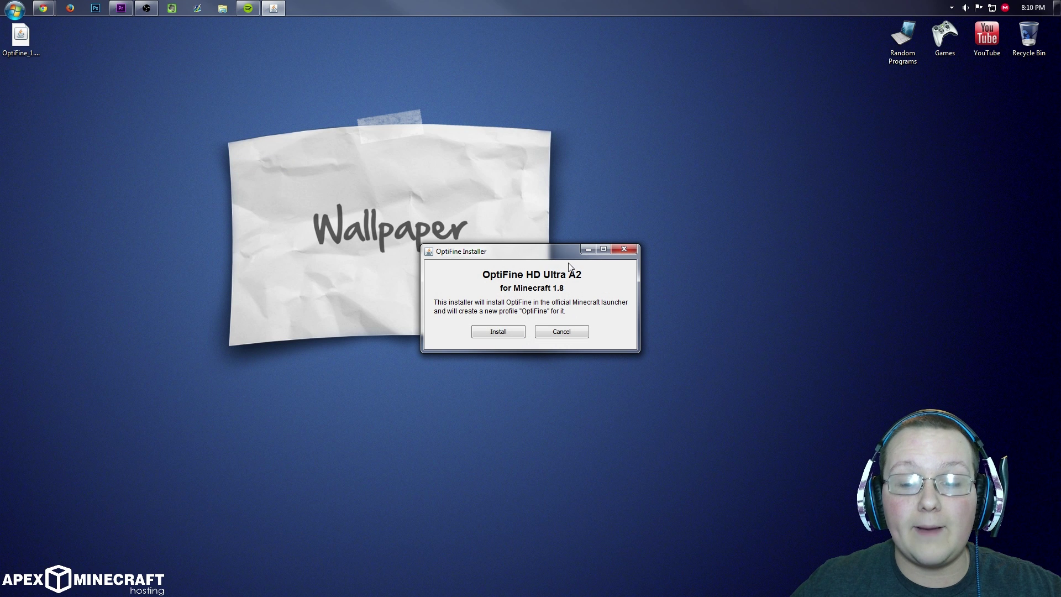
left_click(509, 332)
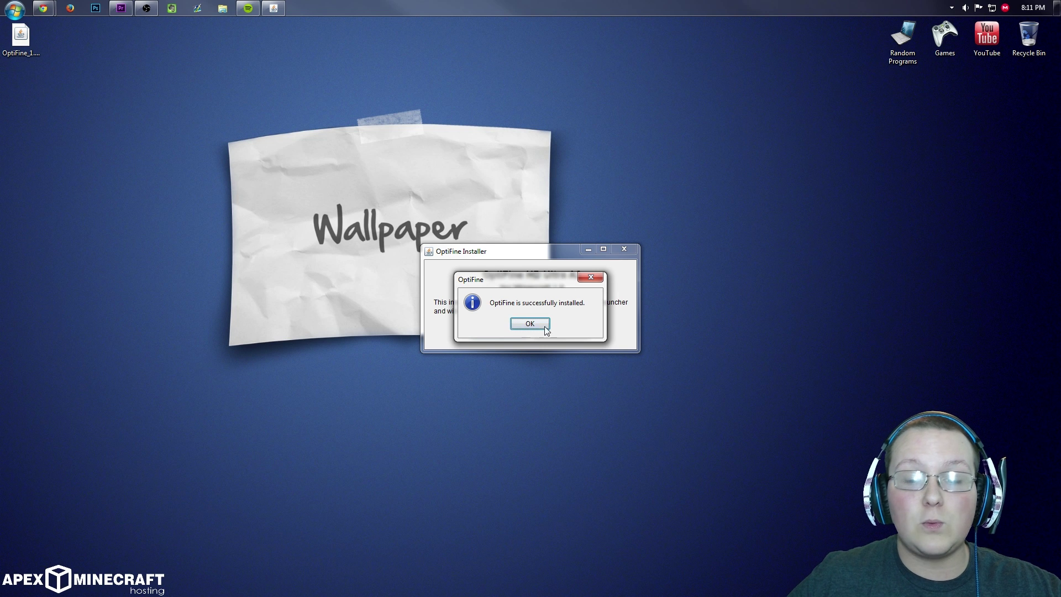
left_click(529, 324)
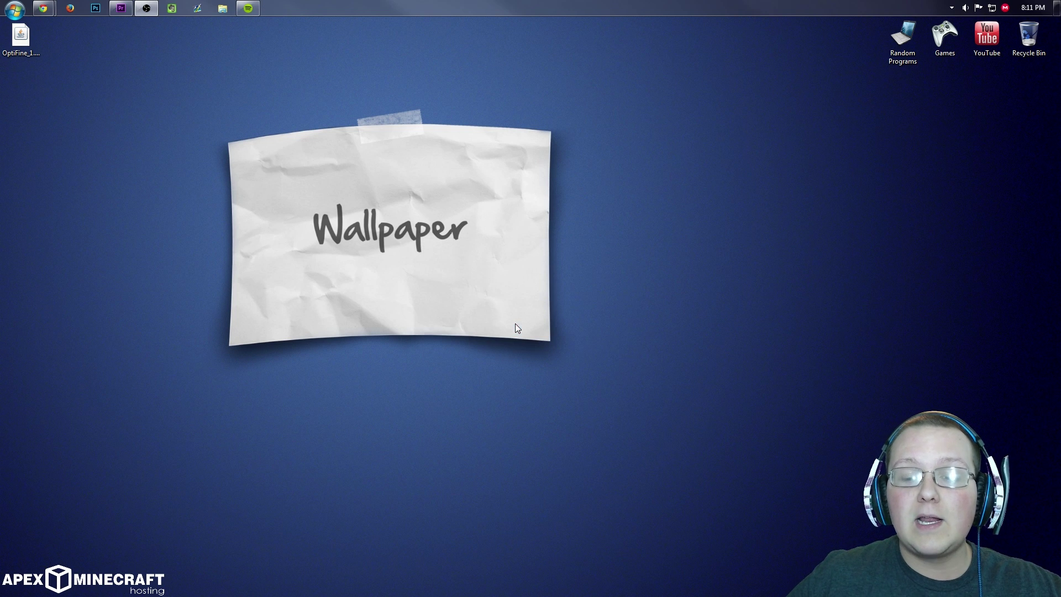
Launch the Minecraft application from the Games > Minecraft folder on the desktop.
double_click(950, 37)
double_click(447, 207)
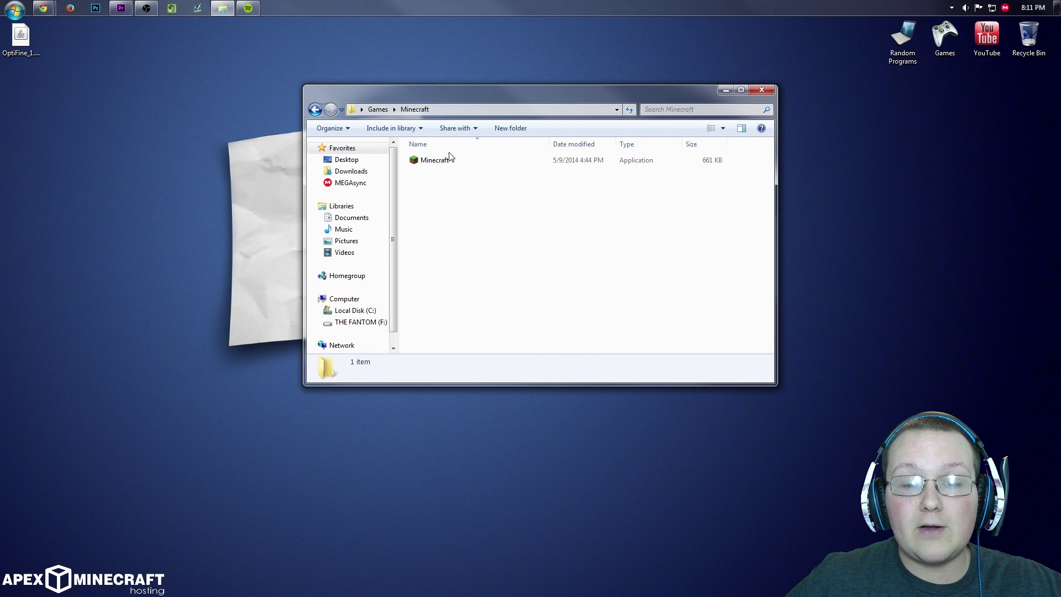
double_click(452, 159)
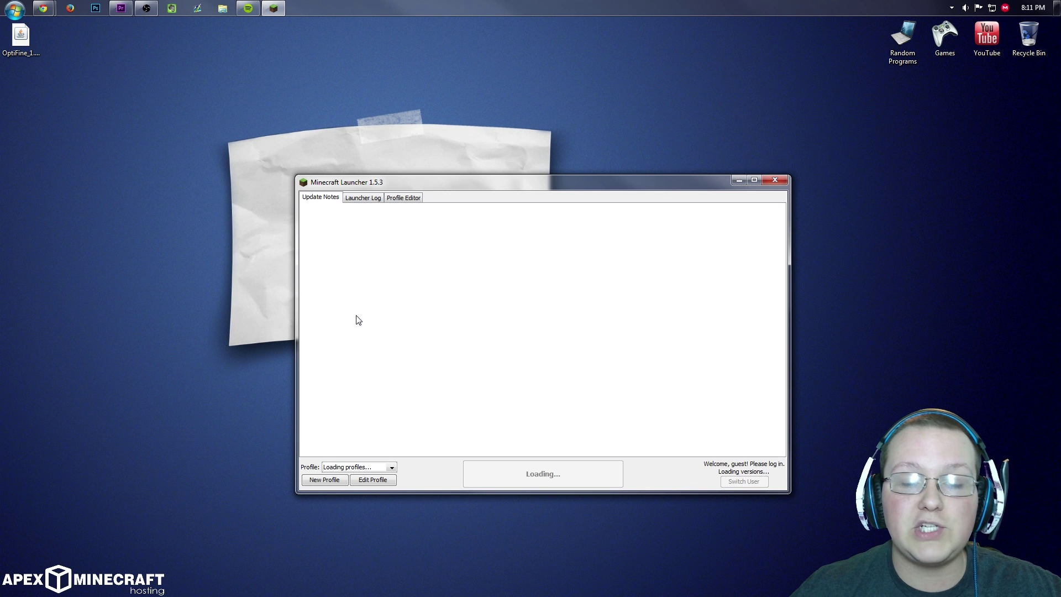
Edit the NicsGames profile to use release 1.8-OptiFine_HD_U_A2 and save it.
left_click(362, 466)
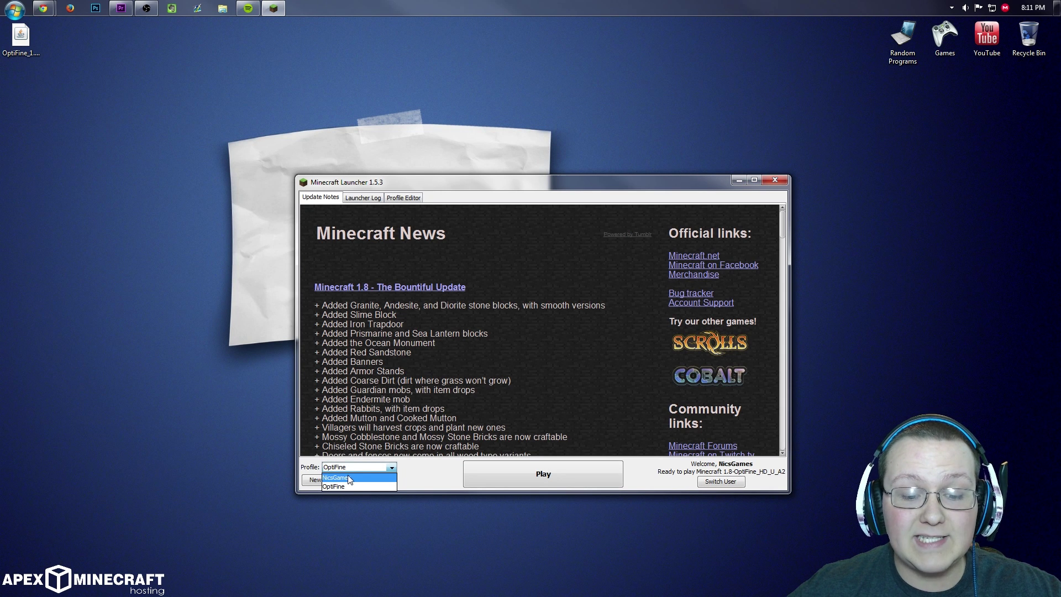
left_click(348, 478)
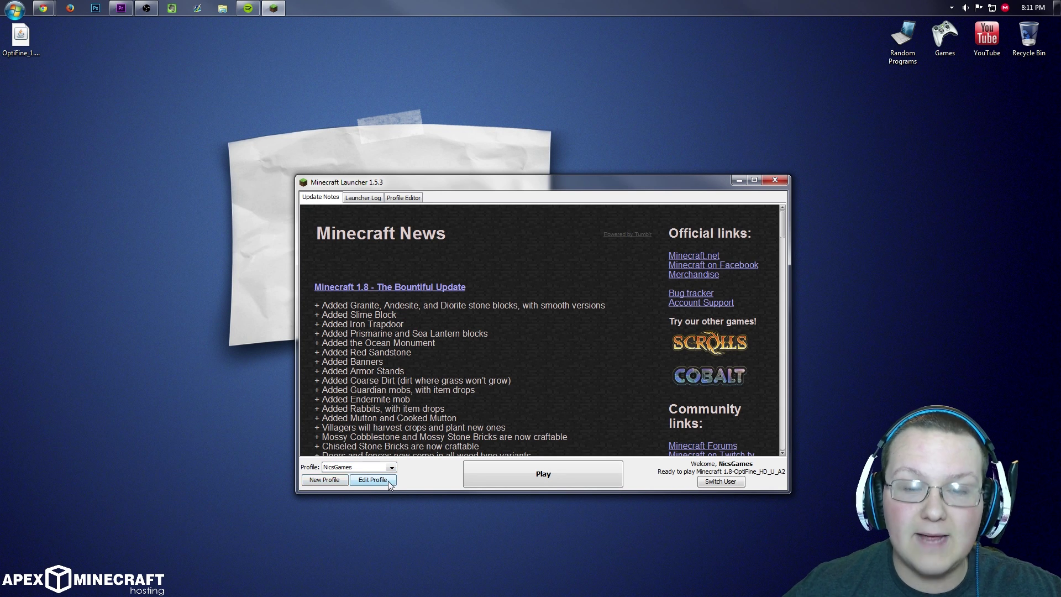
left_click(372, 479)
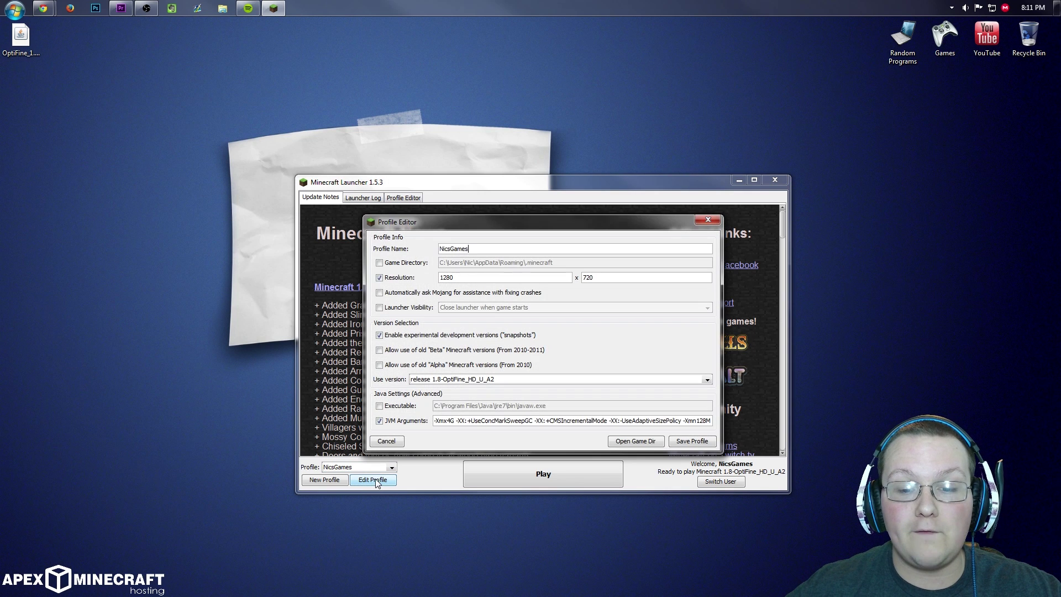
left_click(444, 380)
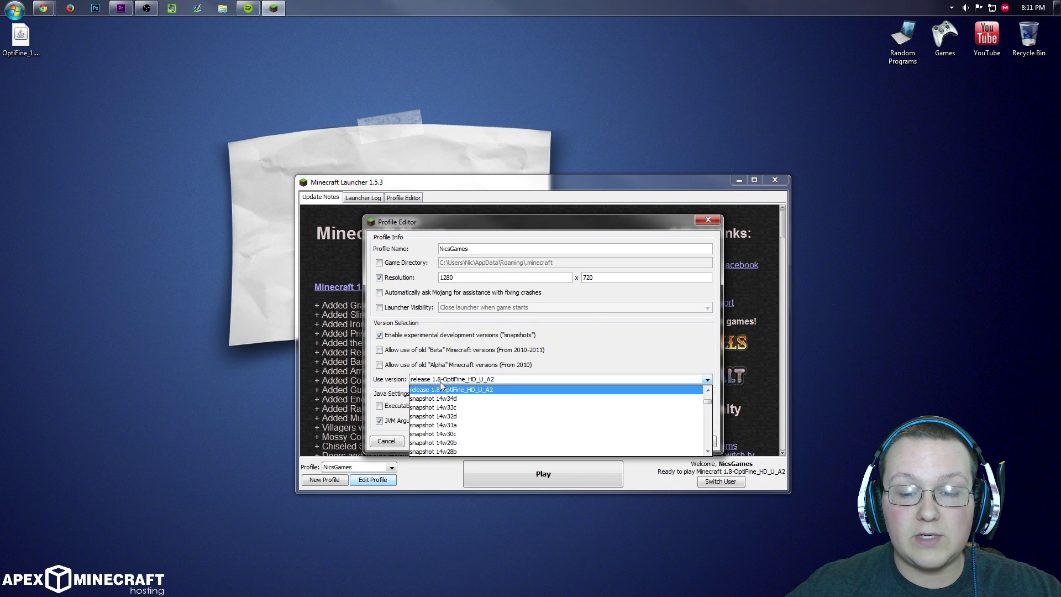
scroll(437, 399, "up", 2)
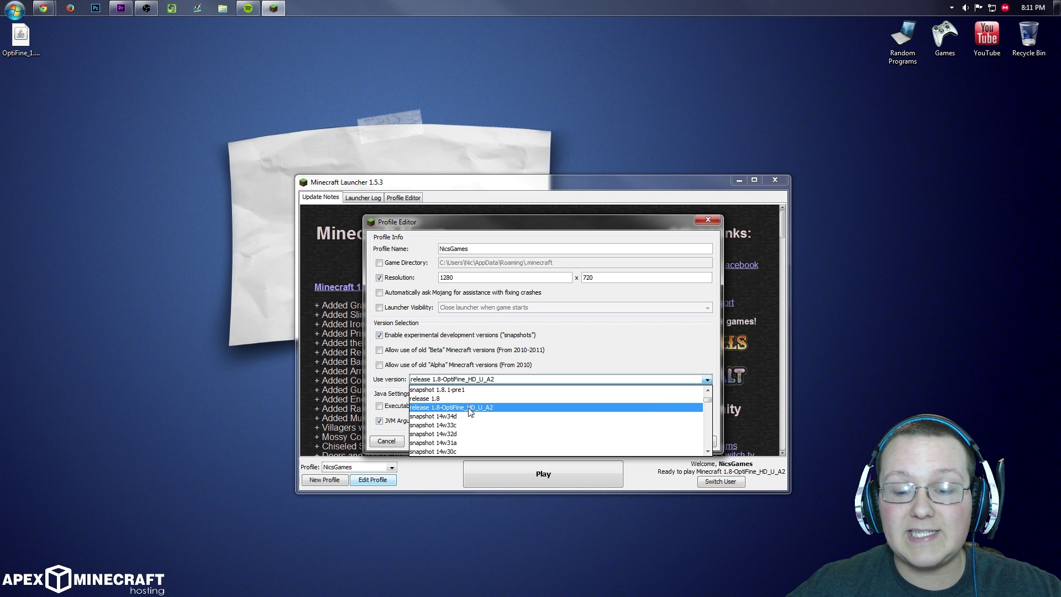
left_click(439, 398)
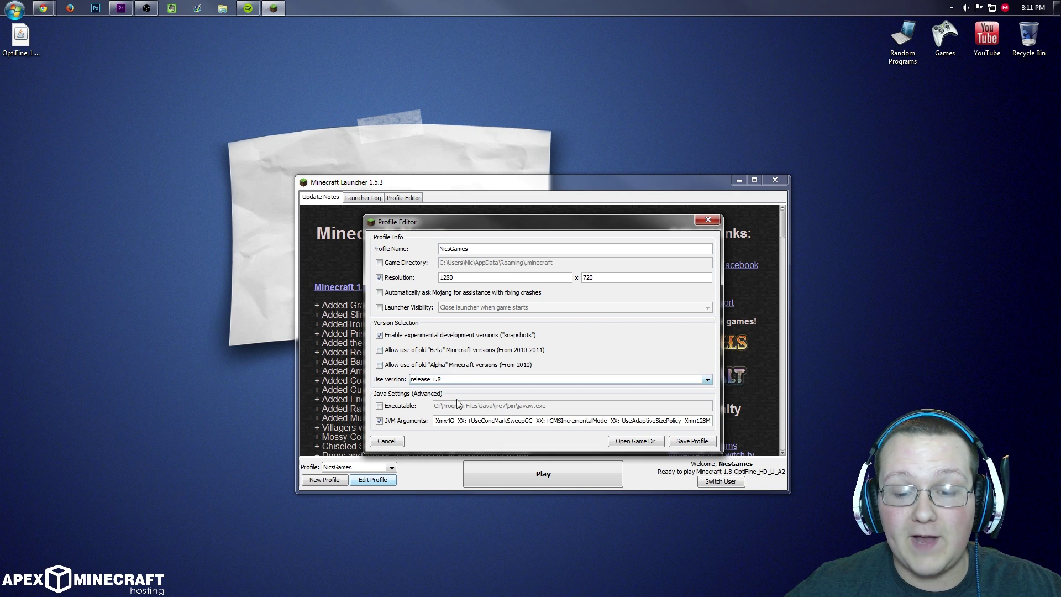
left_click(434, 382)
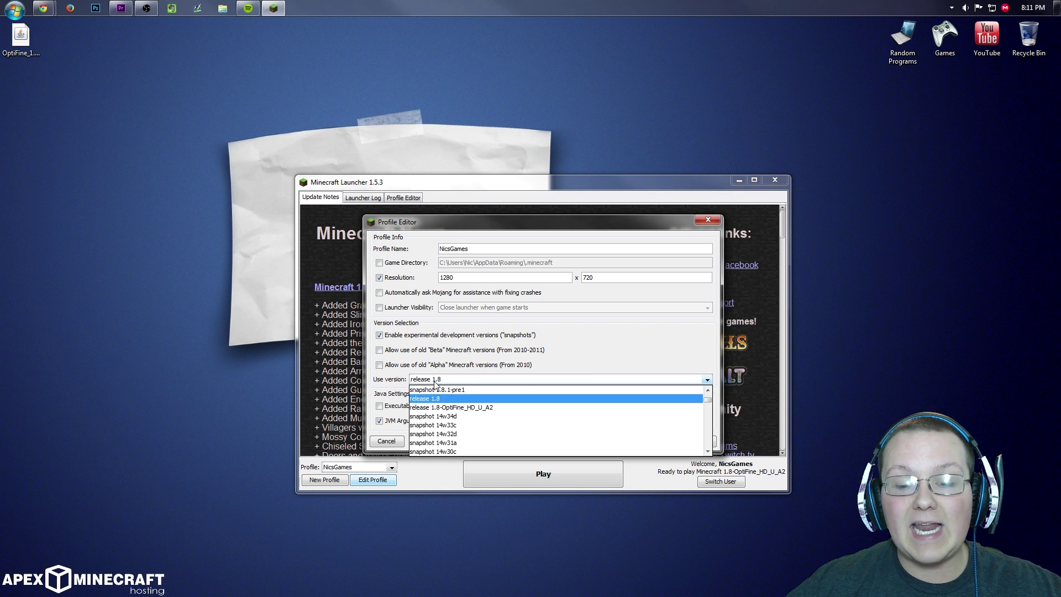
left_click(451, 409)
left_click(690, 443)
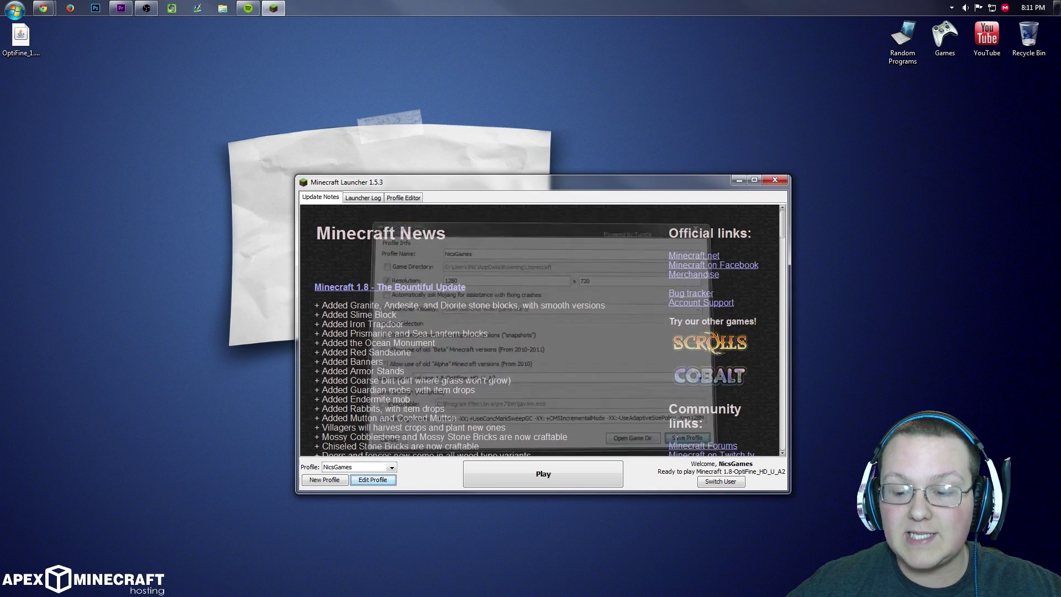
Play Minecraft 1.8 with the OptiFine profile and switch the game to windowed mode with F11.
left_click(568, 468)
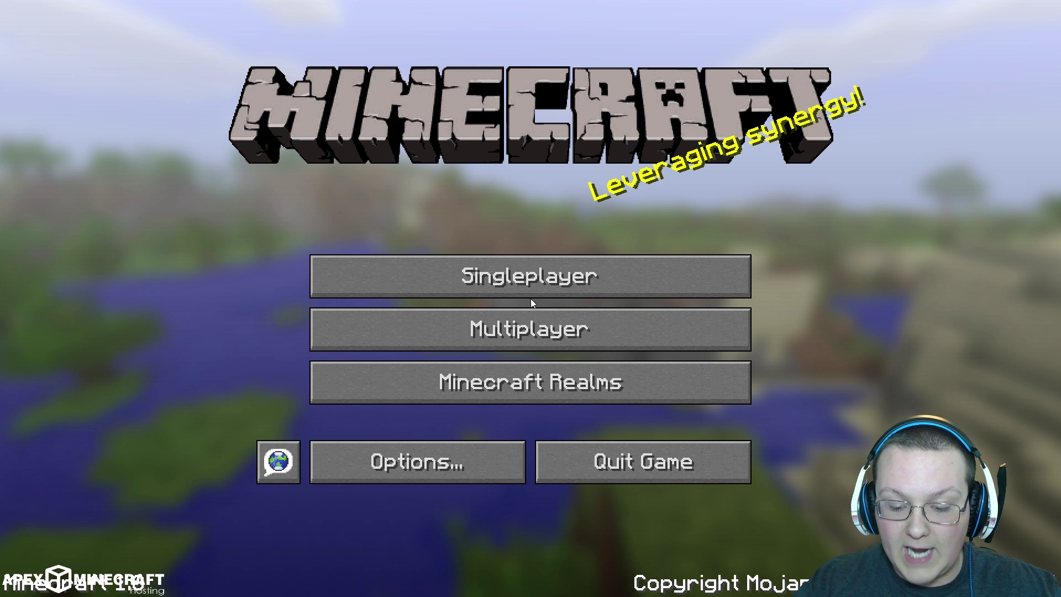
key("F11")
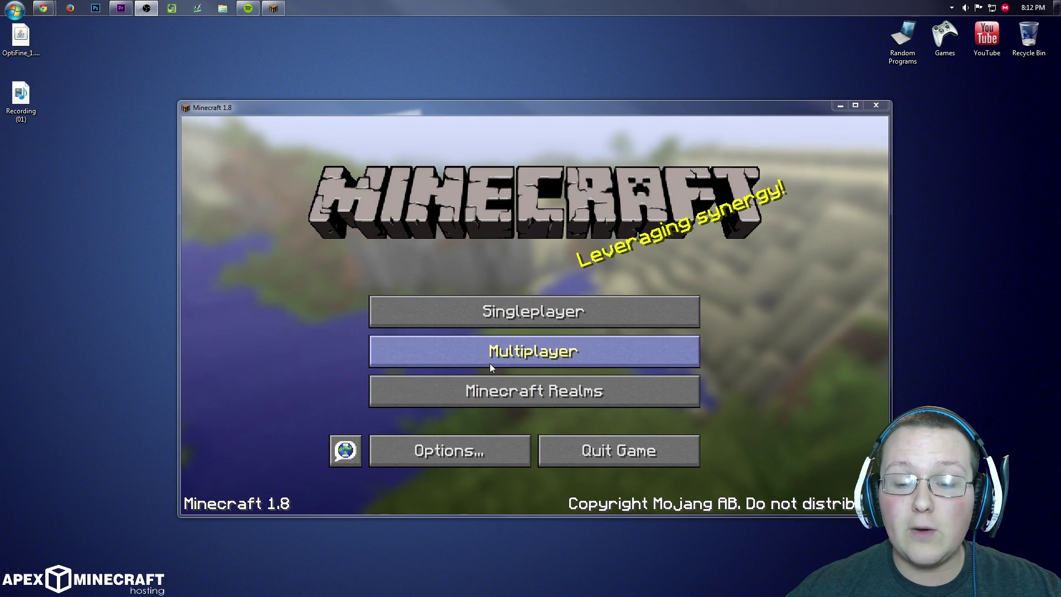
Reach the OptiFine Video Settings via Options and glance at the Quality and Animations sub-pages.
left_click(481, 450)
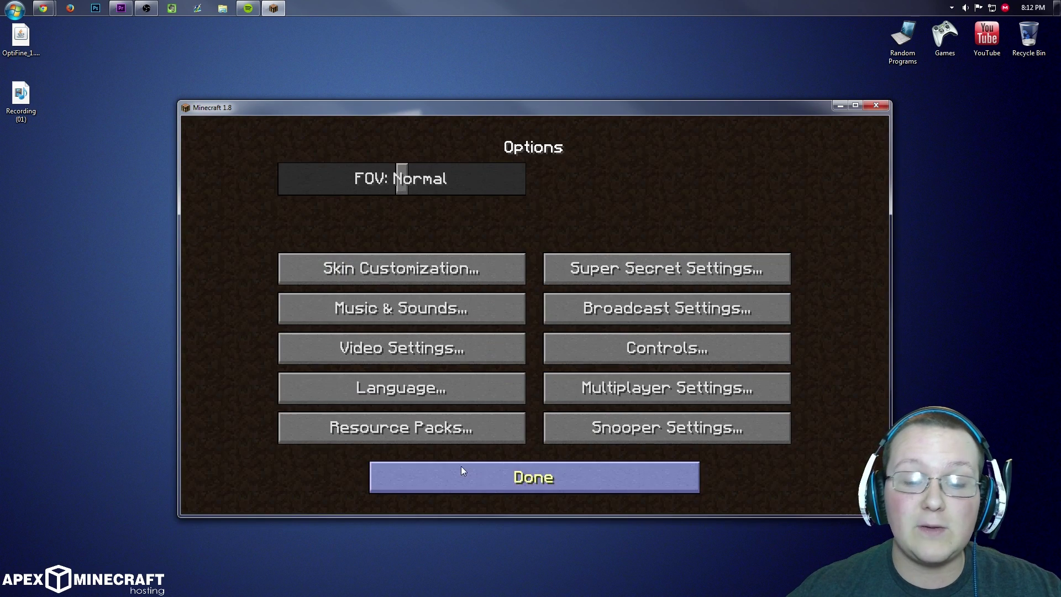
left_click(389, 350)
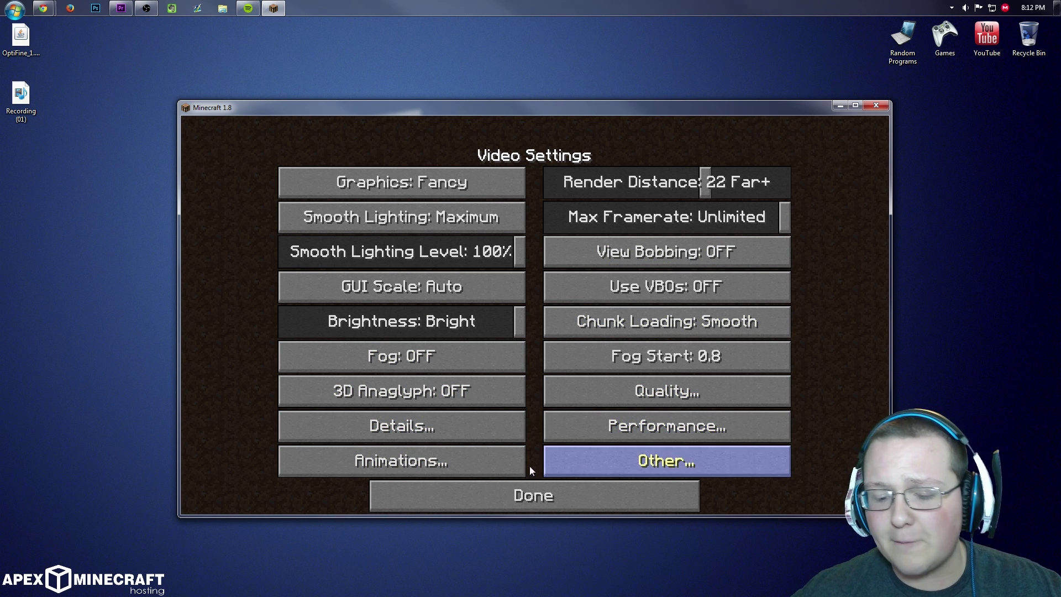
left_click(622, 391)
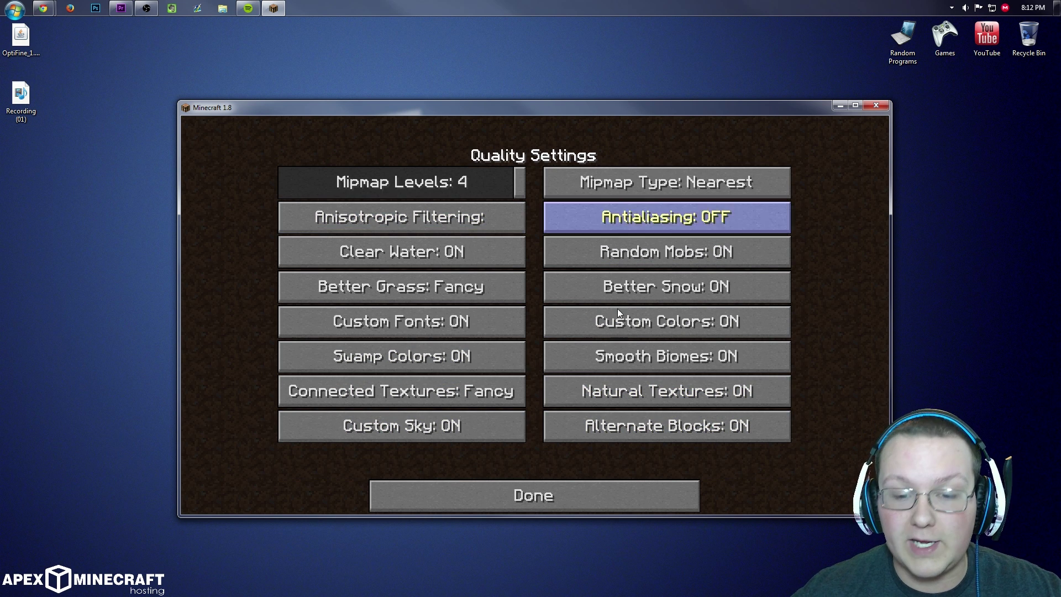
left_click(582, 502)
left_click(418, 462)
left_click(582, 493)
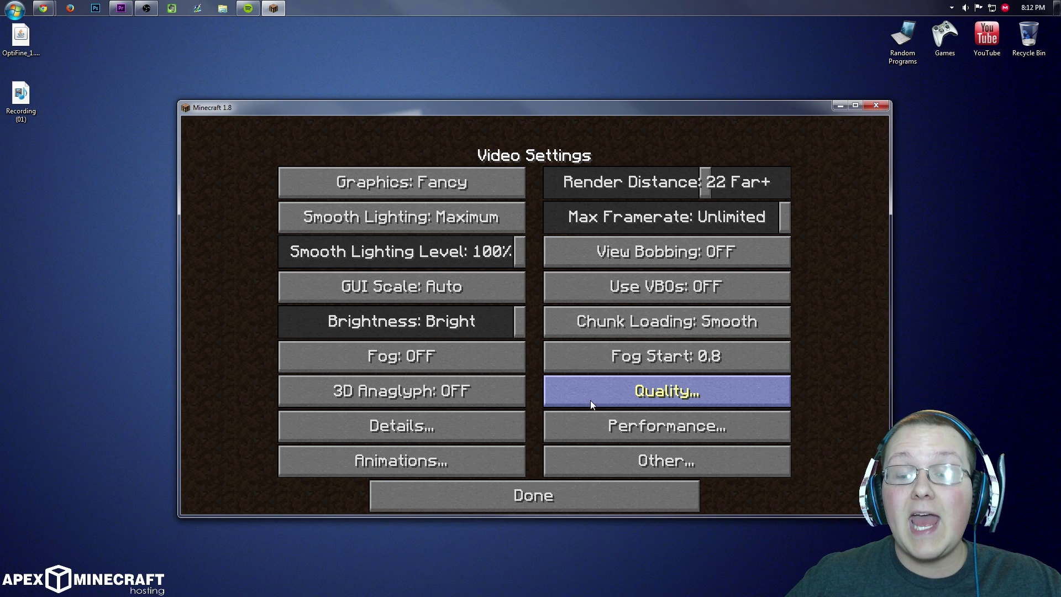
Revisit the Quality settings sub-page twice and return to the Video Settings screen.
left_click(590, 400)
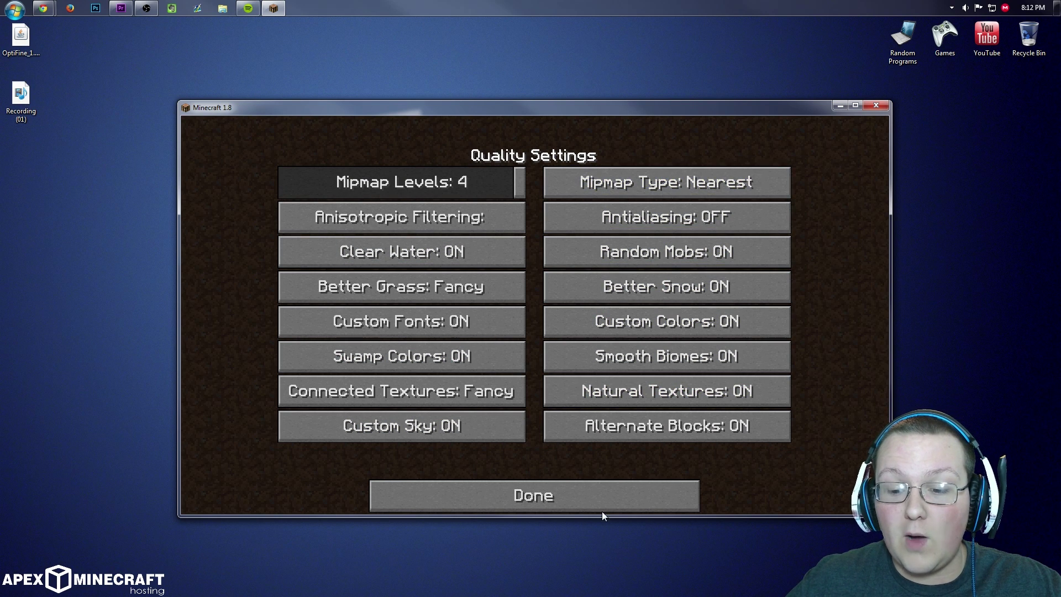
left_click(518, 506)
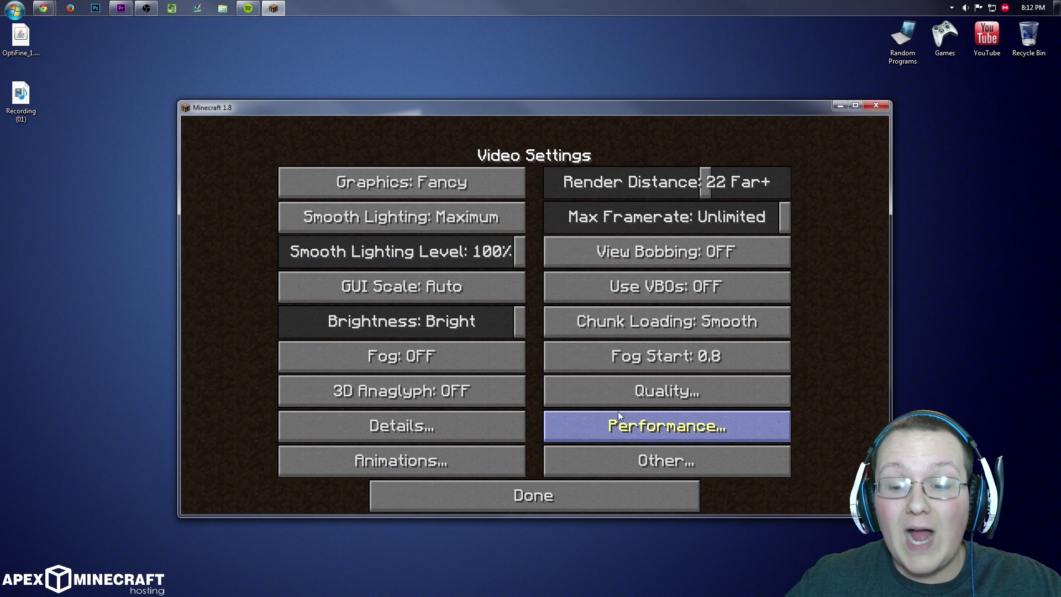
left_click(584, 391)
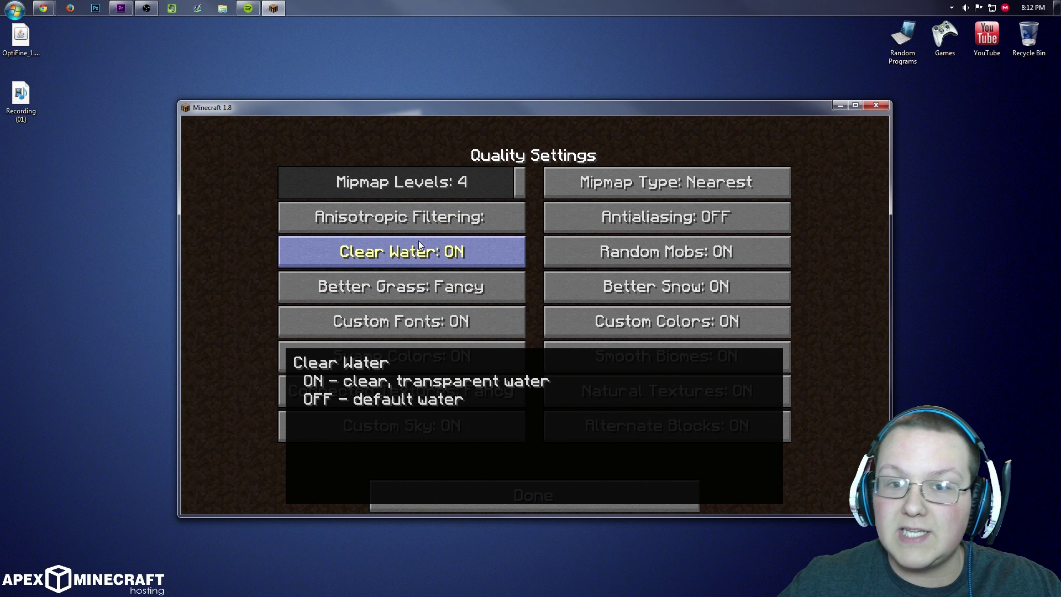
mouse_move(420, 247)
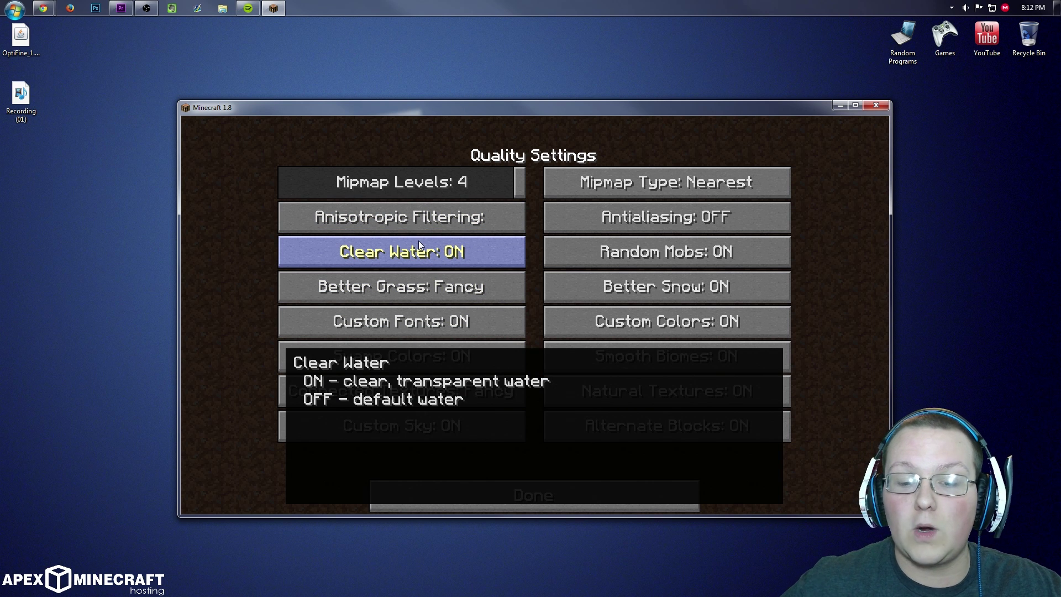
left_click(539, 495)
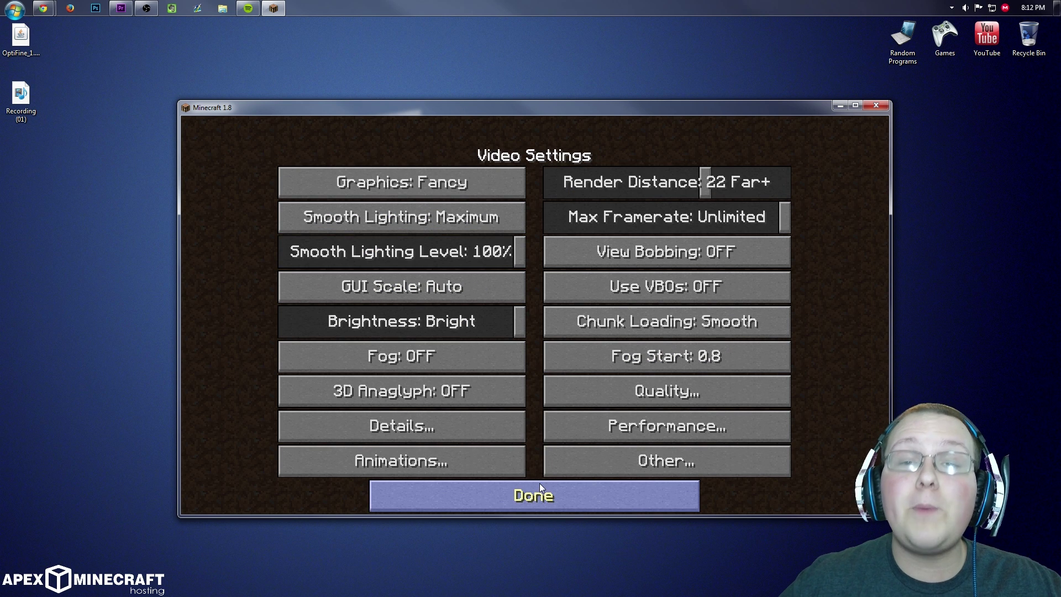